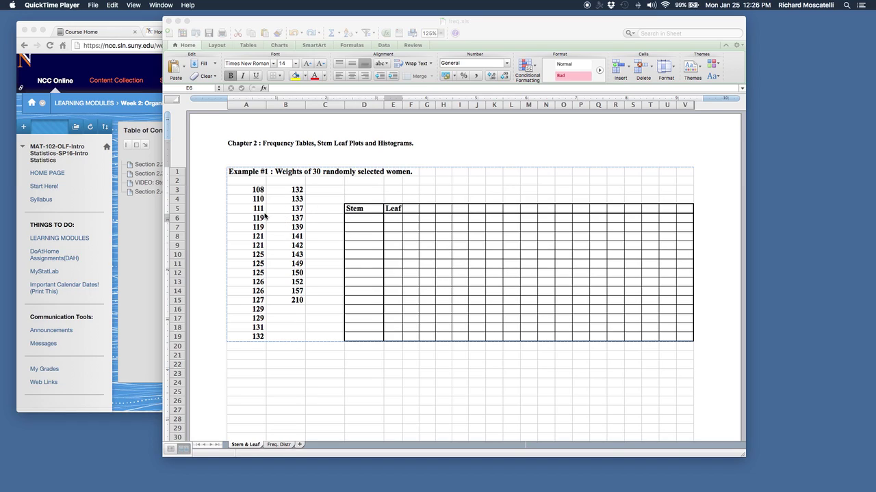
# - Enter stems 10 through 15 down the Stem column starting at D6
pyautogui.click(356, 221)
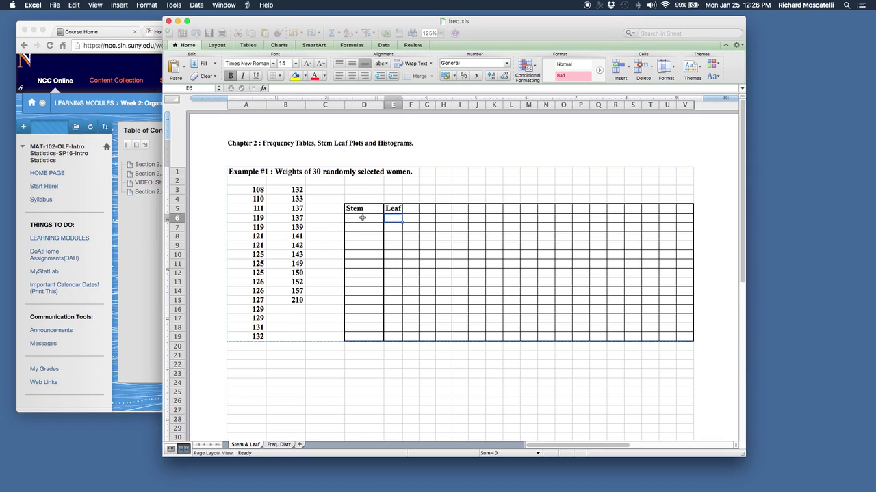
pyautogui.click(363, 221)
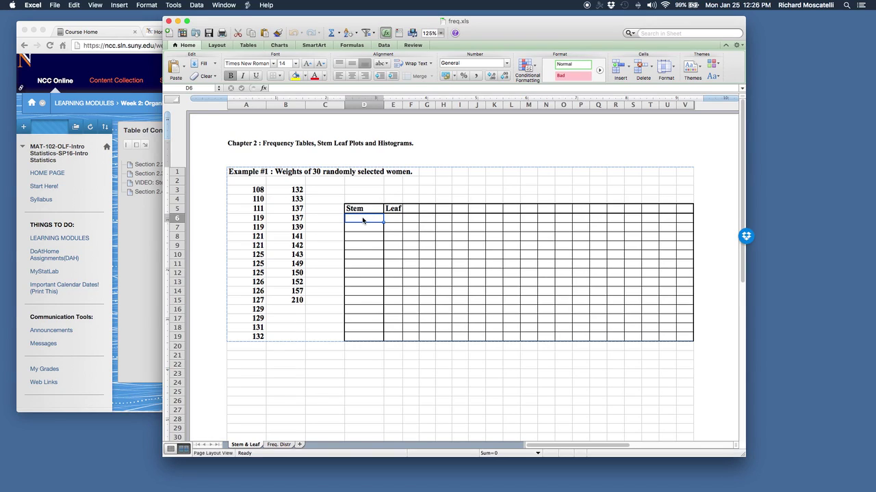
pyautogui.write('10')
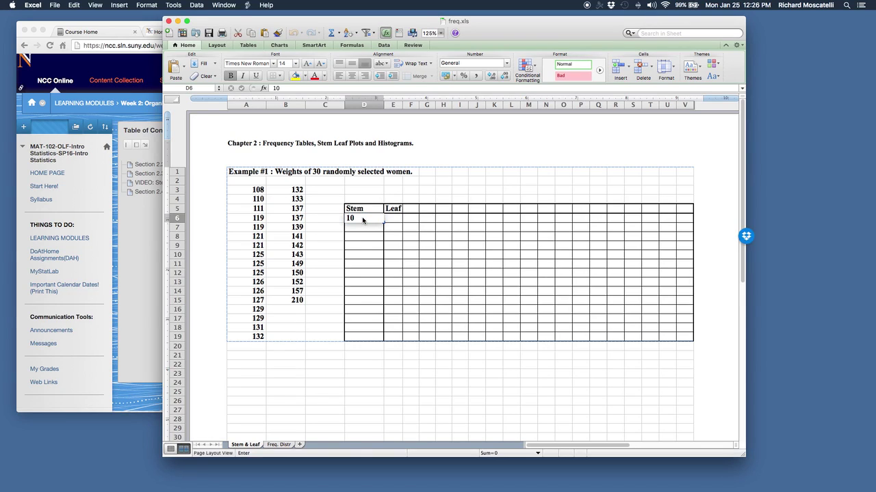
pyautogui.press('Return')
pyautogui.write('11')
pyautogui.press('Return')
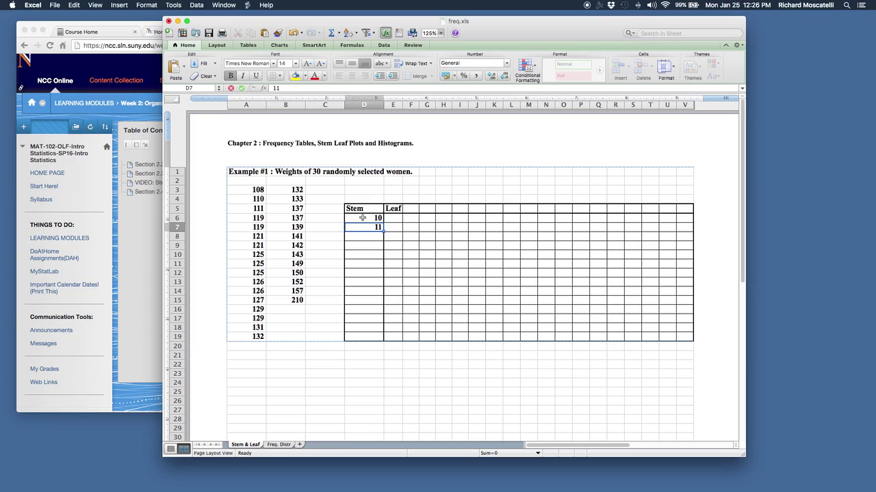
pyautogui.write('12')
pyautogui.press('Return')
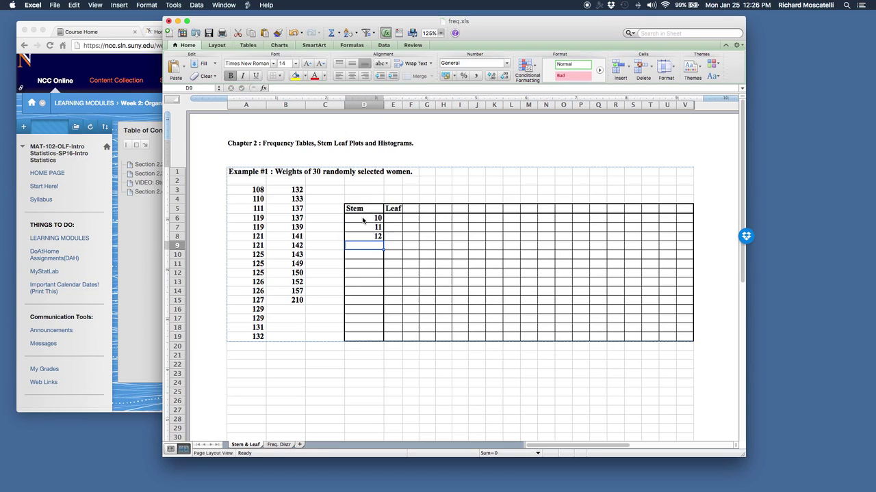
pyautogui.write('13')
pyautogui.press('Return')
pyautogui.write('14')
pyautogui.press('Return')
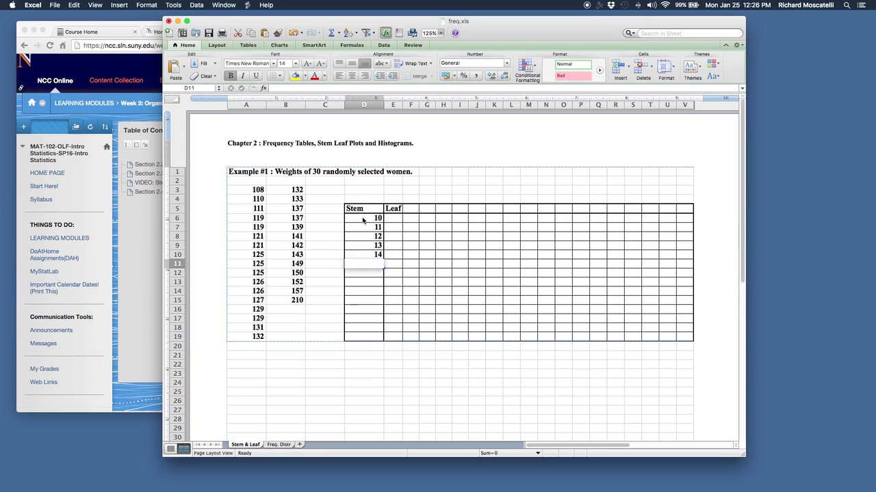
pyautogui.write('15')
pyautogui.press('Return')
# - Continue the Stem column with stems 16 through 21
pyautogui.write('16')
pyautogui.press('Return')
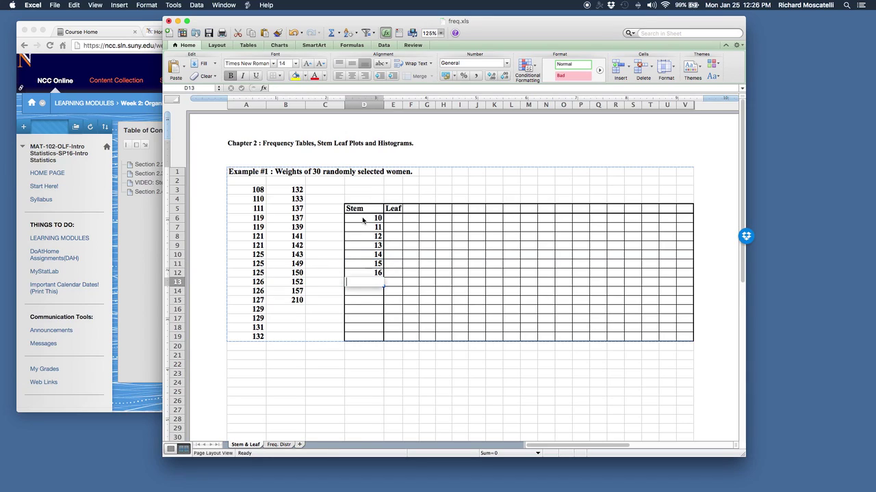
pyautogui.write('17')
pyautogui.press('Return')
pyautogui.write('18')
pyautogui.press('Return')
pyautogui.write('19')
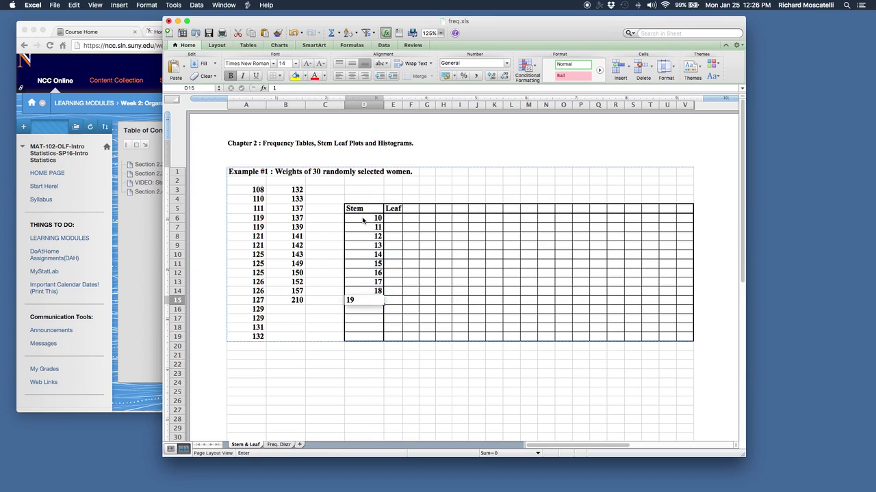
pyautogui.press('Return')
pyautogui.write('20')
pyautogui.press('Return')
pyautogui.write('21')
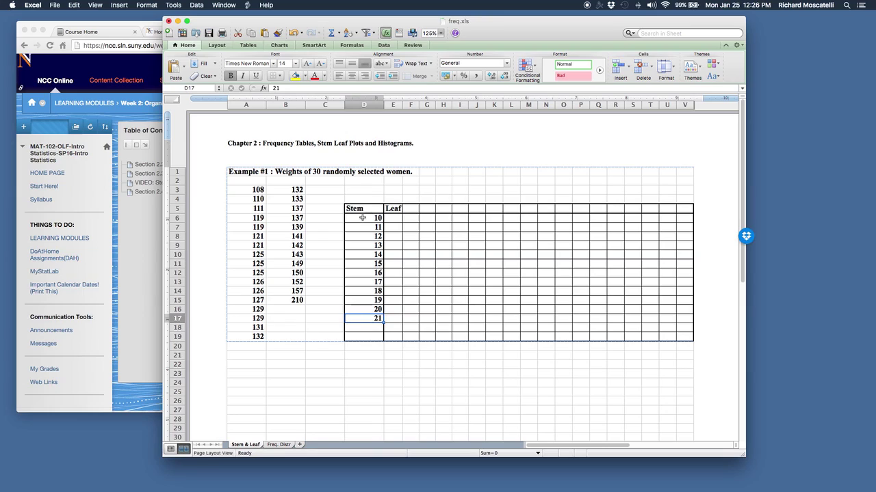
pyautogui.press('Return')
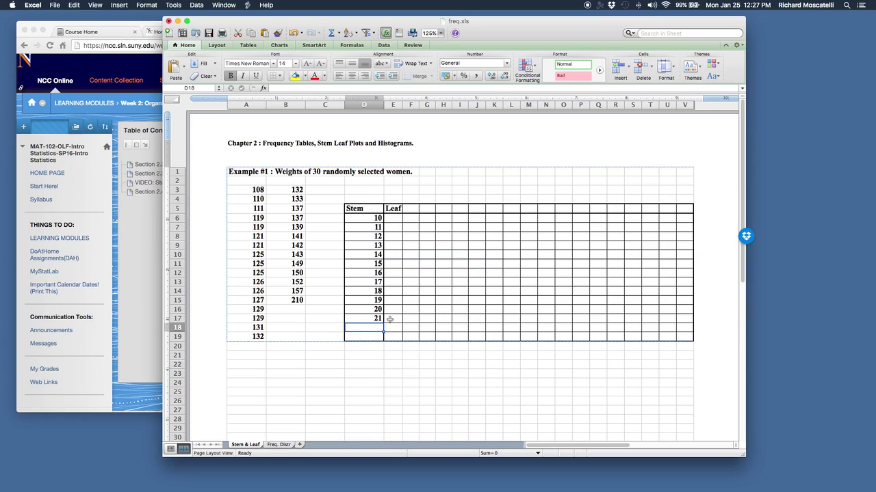
# - Enter leaf 8 beside stem 10
pyautogui.click(387, 218)
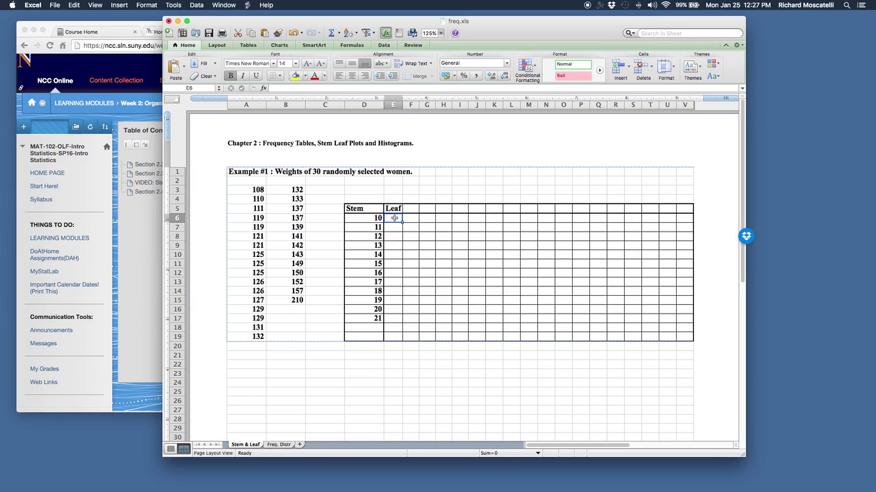
pyautogui.write('8')
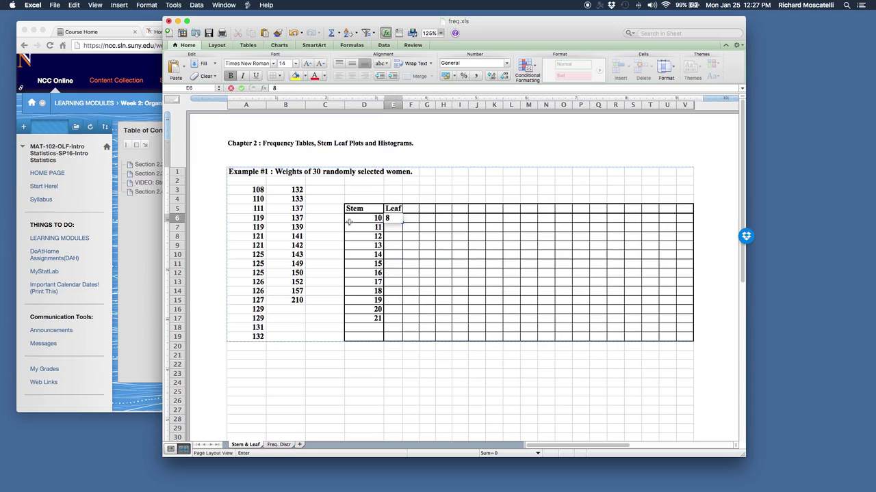
pyautogui.press('Return')
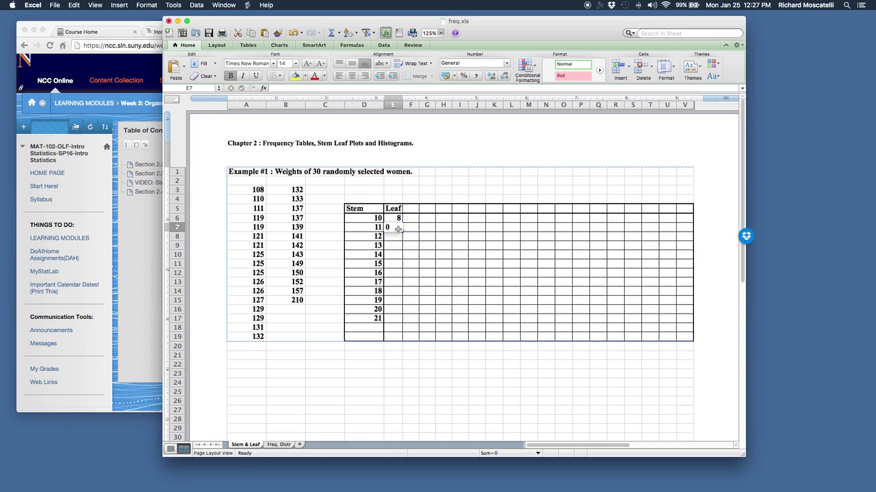
# - Enter leaves 0, 1, 9, 9 across the stem 11 row
pyautogui.write('9')
pyautogui.press('Tab')
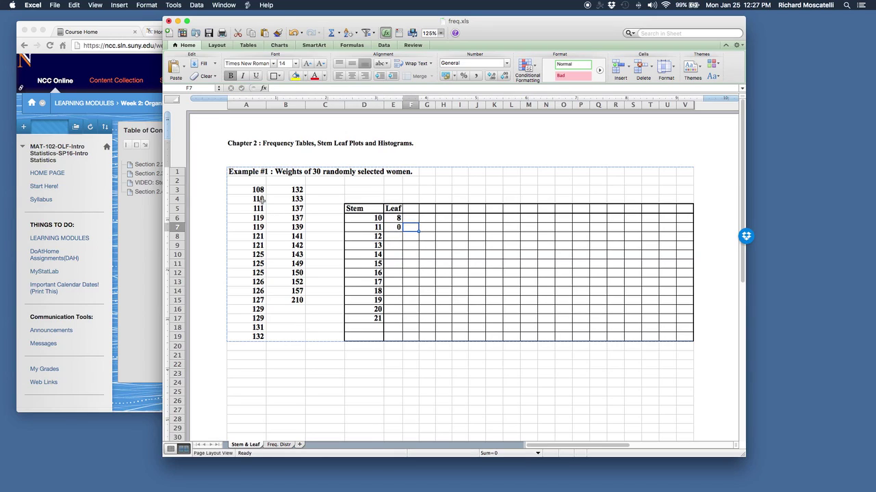
pyautogui.write('1')
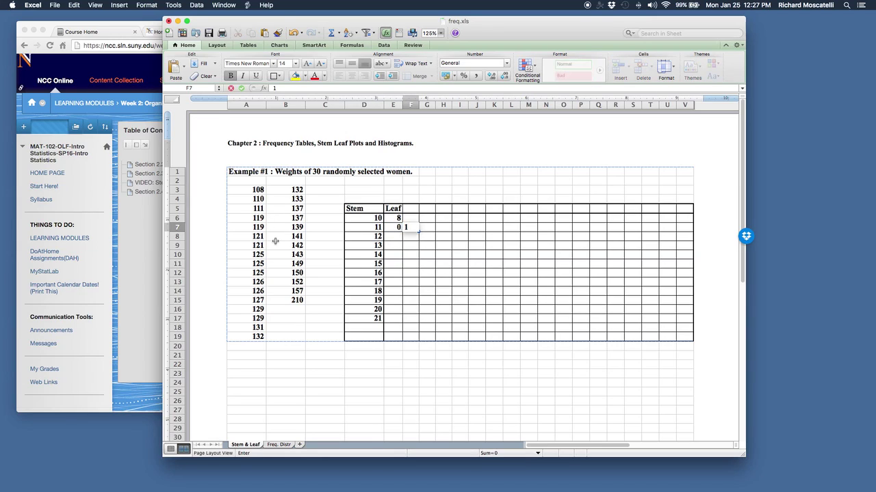
pyautogui.press('Tab')
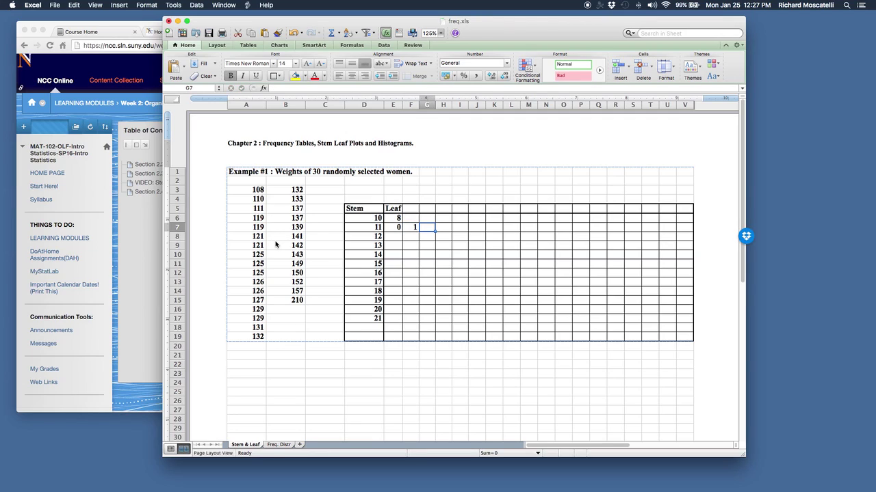
pyautogui.write('9')
pyautogui.press('Tab')
pyautogui.write('9')
pyautogui.press('Tab')
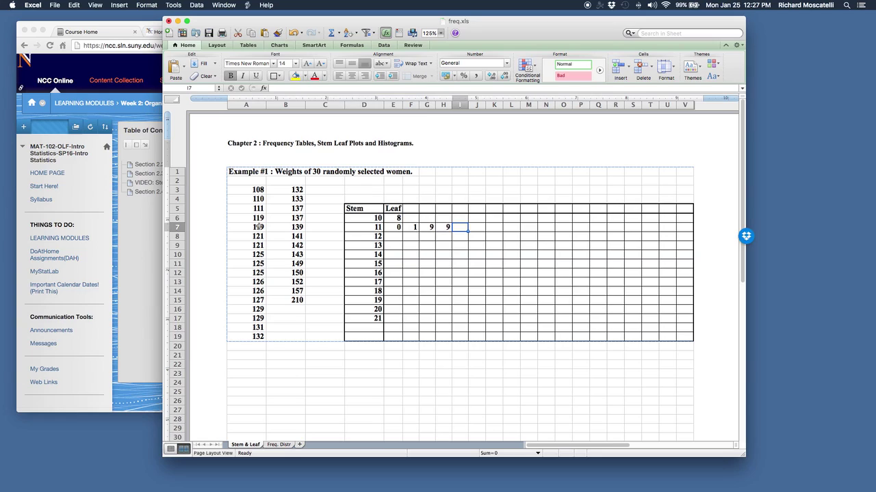
pyautogui.click(394, 236)
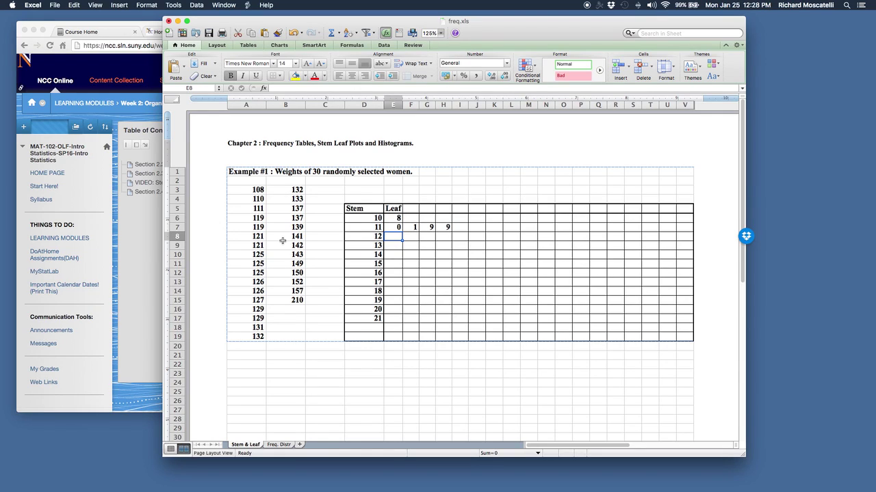
# - Fill the stem 12 row with leaves 1, 1, 5, 5, 5, 6, 6, 9, 9
pyautogui.write('1')
pyautogui.press('Tab')
pyautogui.write('1')
pyautogui.press('Tab')
pyautogui.write('5')
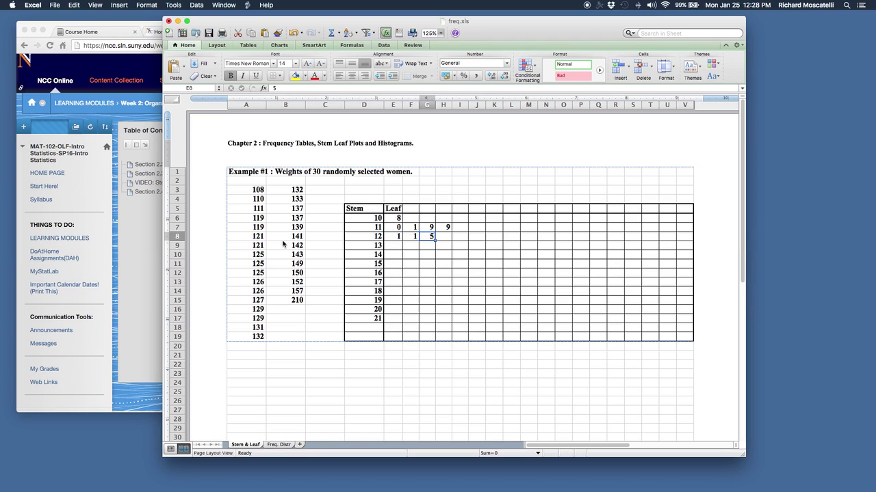
pyautogui.press('Tab')
pyautogui.write('5')
pyautogui.press('Tab')
pyautogui.write('5')
pyautogui.press('Tab')
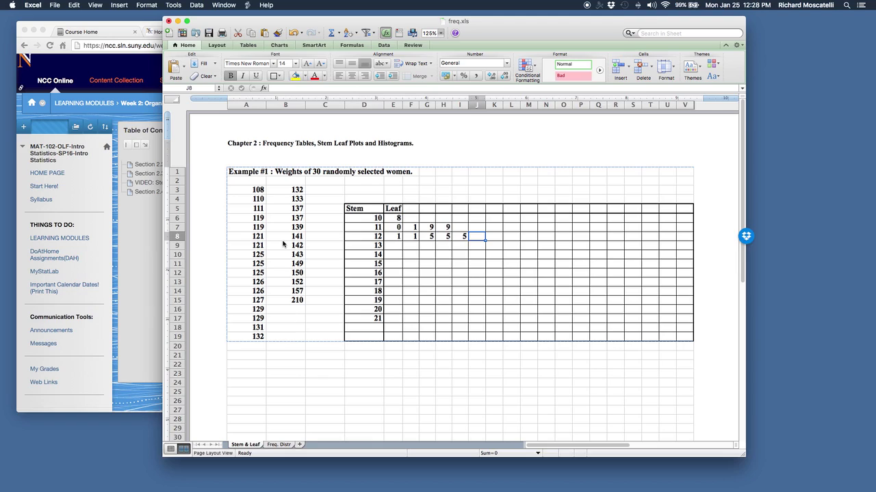
pyautogui.write('6')
pyautogui.press('Tab')
pyautogui.write('6')
pyautogui.press('Tab')
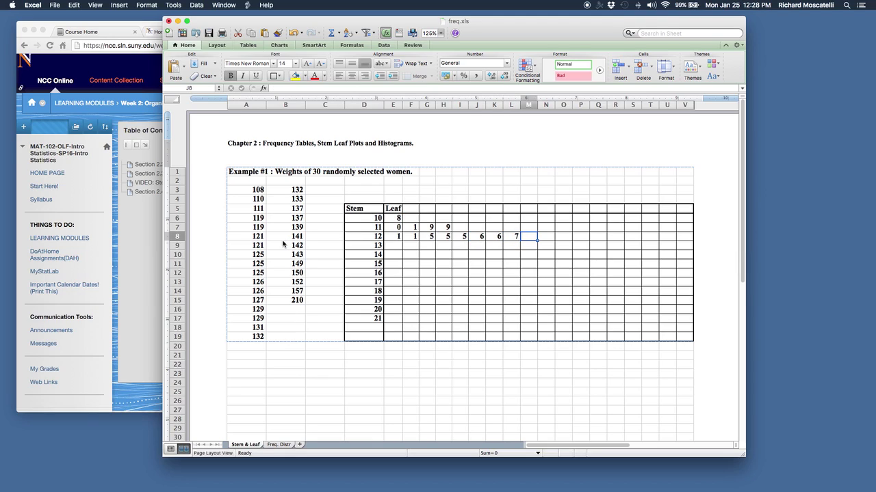
pyautogui.write('9')
pyautogui.press('Tab')
pyautogui.write('9')
pyautogui.press('Tab')
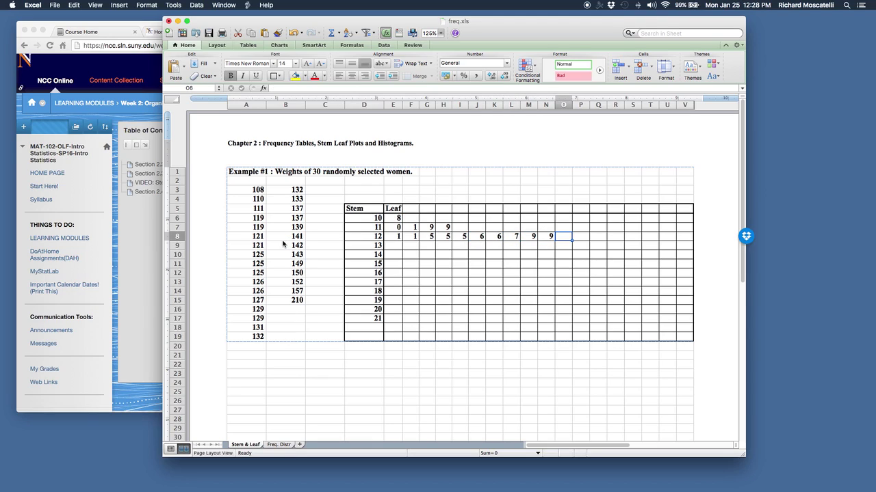
# - Fill the stem 13 row with leaves 1, 2, 2, 3, 7, 7, 9
pyautogui.press('Down')
pyautogui.press('Left')
pyautogui.press('Left')
pyautogui.press('Left')
pyautogui.press('Left')
pyautogui.press('Left')
pyautogui.press('Left')
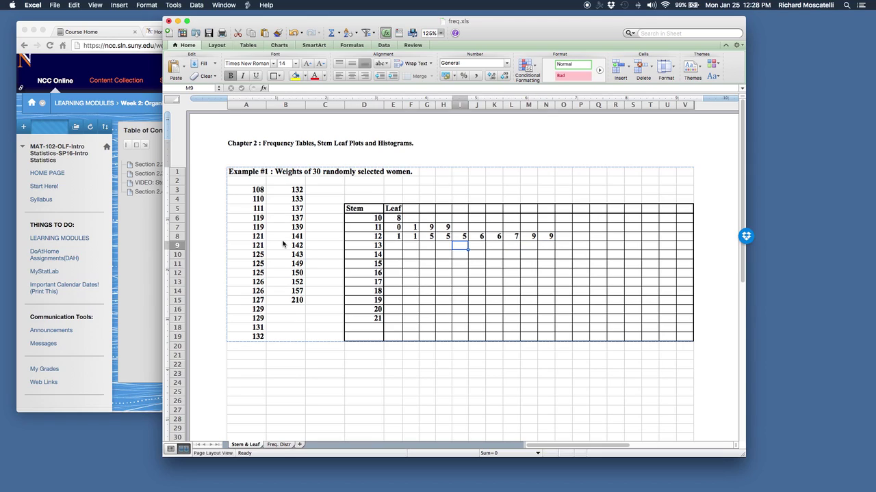
pyautogui.press('Left')
pyautogui.press('Left')
pyautogui.press('Left')
pyautogui.press('Left')
pyautogui.press('Left')
pyautogui.press('Left')
pyautogui.press('Right')
pyautogui.press('Right')
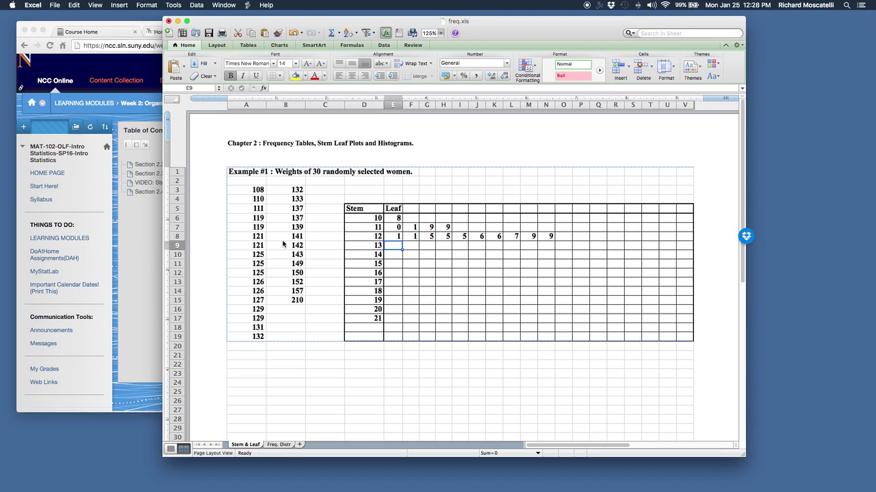
pyautogui.write('1')
pyautogui.press('Right')
pyautogui.write('2')
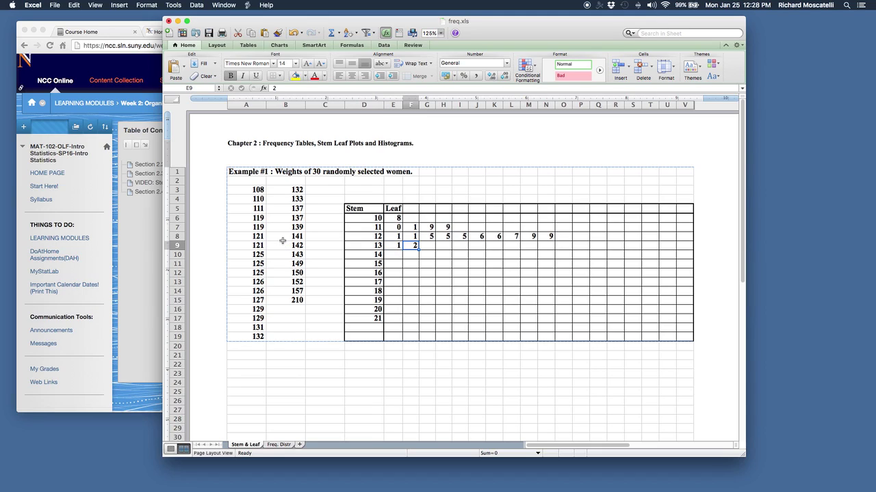
pyautogui.press('Right')
pyautogui.write('2')
pyautogui.press('Right')
pyautogui.write('3')
pyautogui.press('Right')
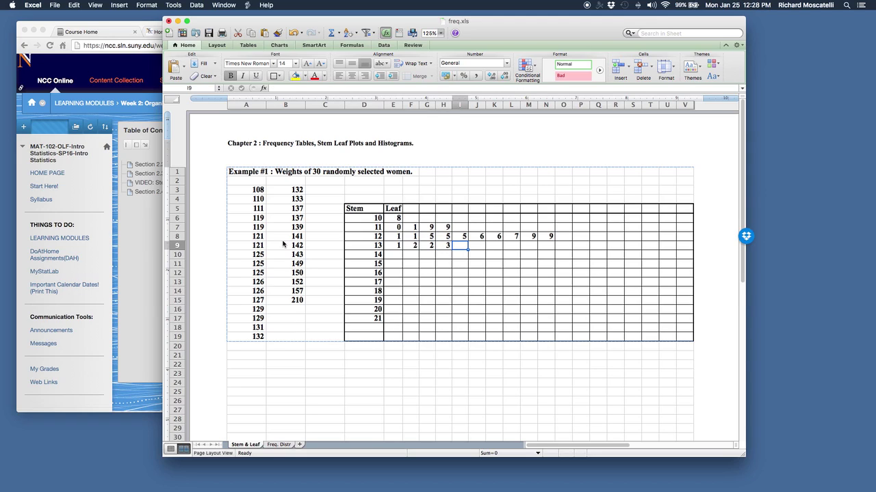
pyautogui.write('7')
pyautogui.press('Right')
pyautogui.write('7')
pyautogui.press('Right')
pyautogui.write('9')
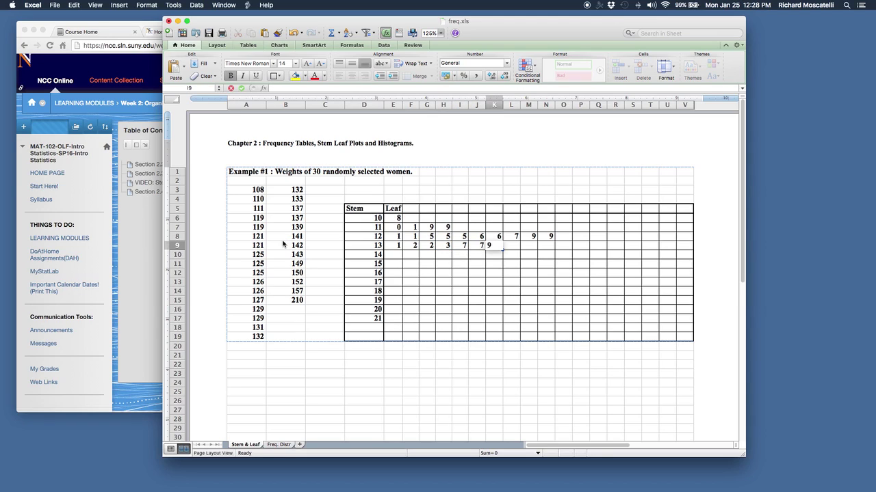
pyautogui.press('Return')
# - Fill the stem 14 row with leaves 1, 2, 3, 9
pyautogui.press('Left')
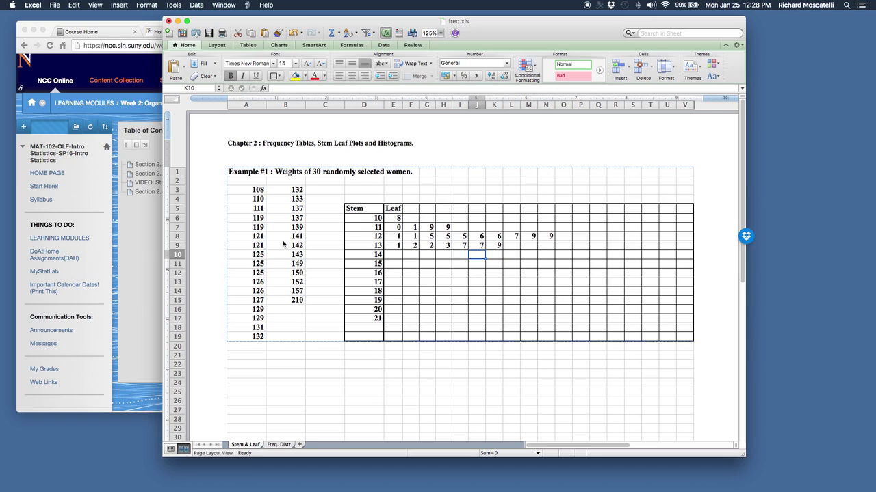
pyautogui.press('Left')
pyautogui.press('Left')
pyautogui.press('Left')
pyautogui.press('Left')
pyautogui.press('Left')
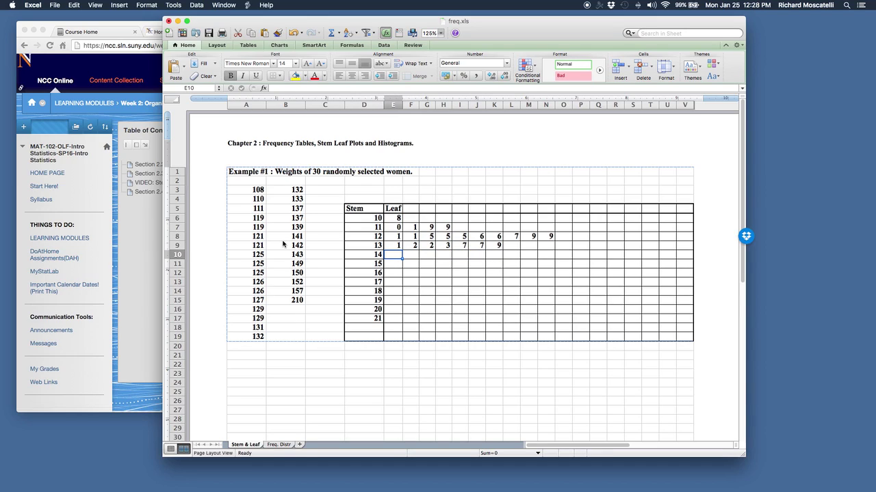
pyautogui.write('1')
pyautogui.press('Right')
pyautogui.write('2')
pyautogui.press('Right')
pyautogui.write('3')
pyautogui.press('Right')
pyautogui.write('9')
pyautogui.press('Right')
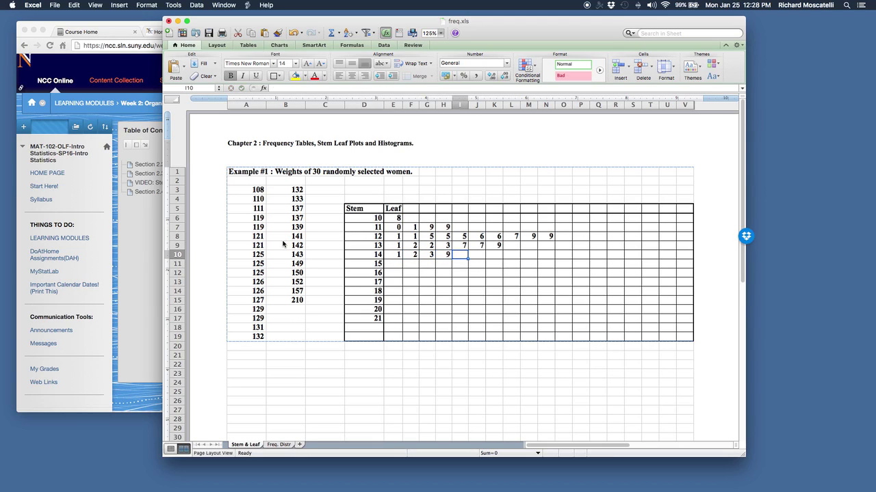
# - Fill the stem 15 row with leaves 0, 2, 7
pyautogui.press('Down')
pyautogui.press('Left')
pyautogui.press('Left')
pyautogui.press('Left')
pyautogui.press('Left')
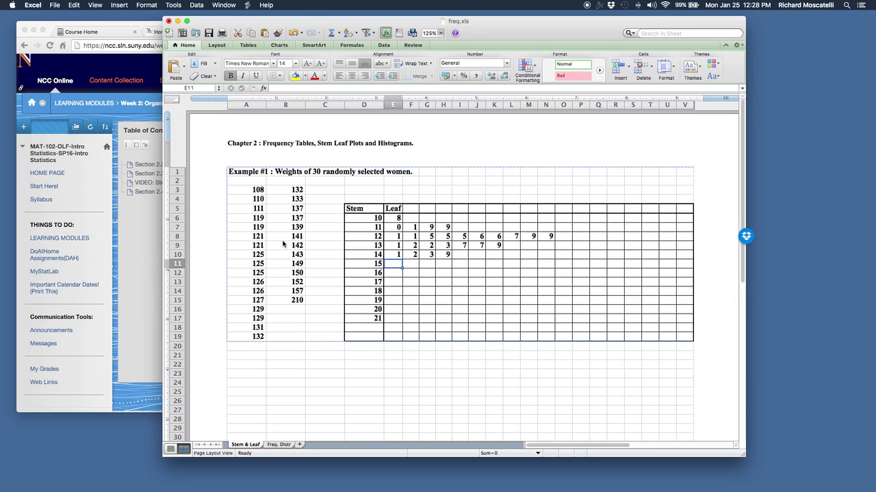
pyautogui.write('0')
pyautogui.press('Right')
pyautogui.write('2')
pyautogui.press('Right')
pyautogui.write('7')
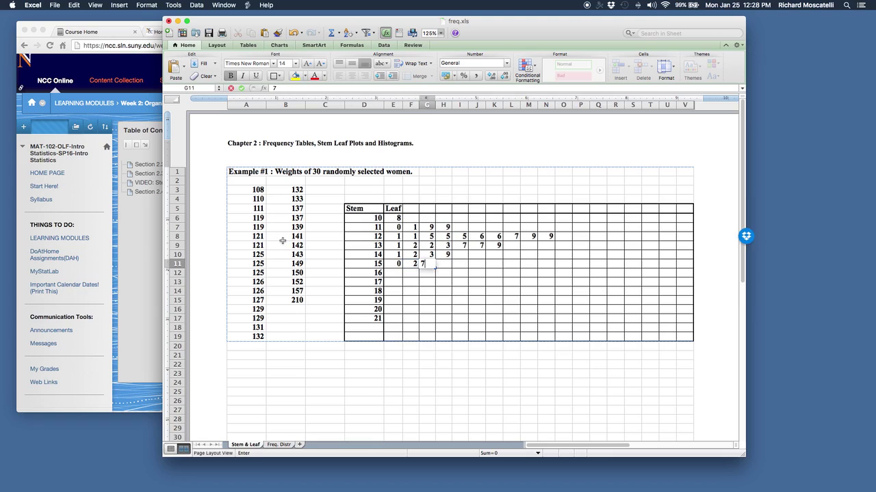
pyautogui.press('Down')
pyautogui.press('Down')
pyautogui.press('Down')
pyautogui.press('Down')
pyautogui.press('Down')
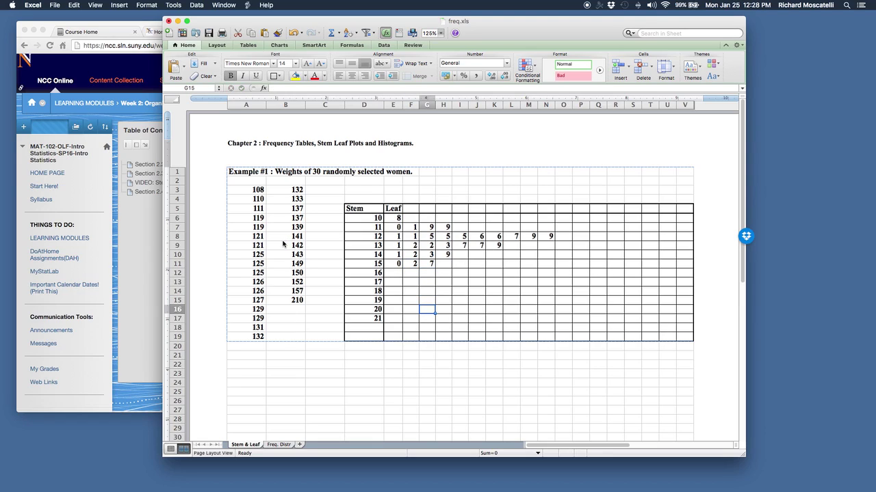
# - Enter leaf 0 beside stem 21
pyautogui.press('Down')
pyautogui.press('Left')
pyautogui.press('Left')
pyautogui.press('Left')
pyautogui.press('Right')
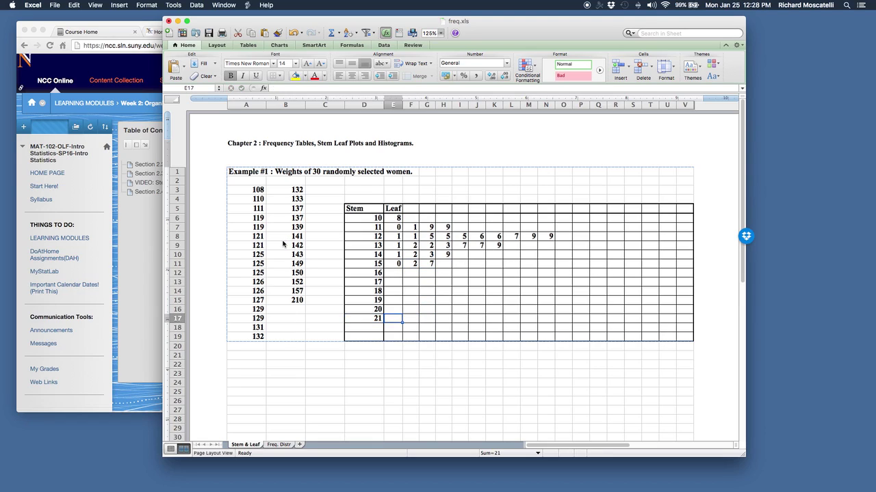
pyautogui.write('0')
pyautogui.press('Right')
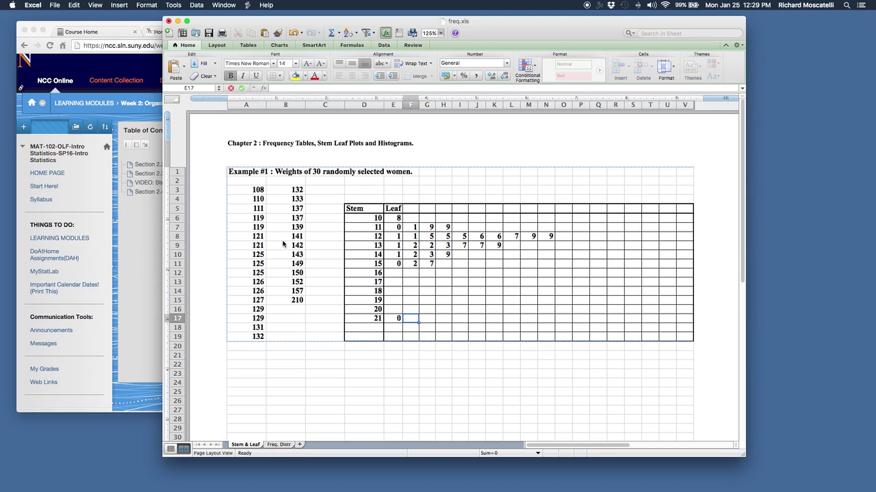
pyautogui.press('Down')
pyautogui.press('Left')
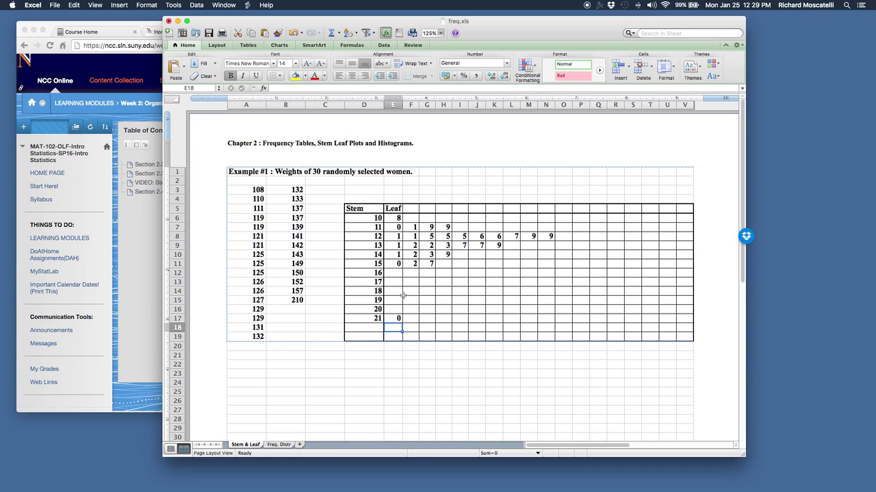
pyautogui.click(374, 319)
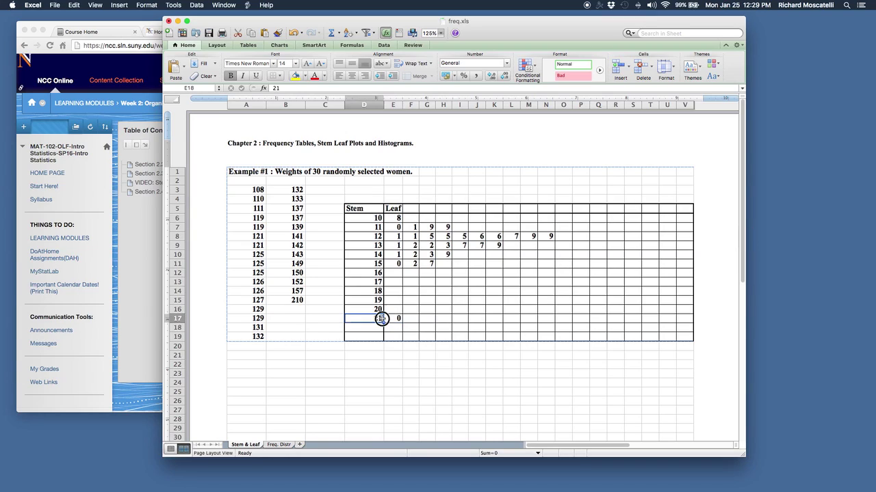
pyautogui.click(315, 76)
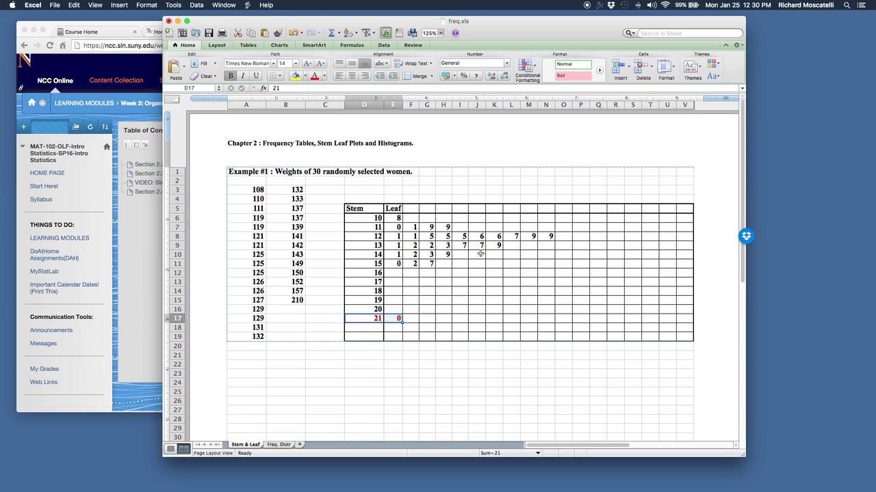
pyautogui.moveTo(399, 318); pyautogui.dragTo(377, 318)
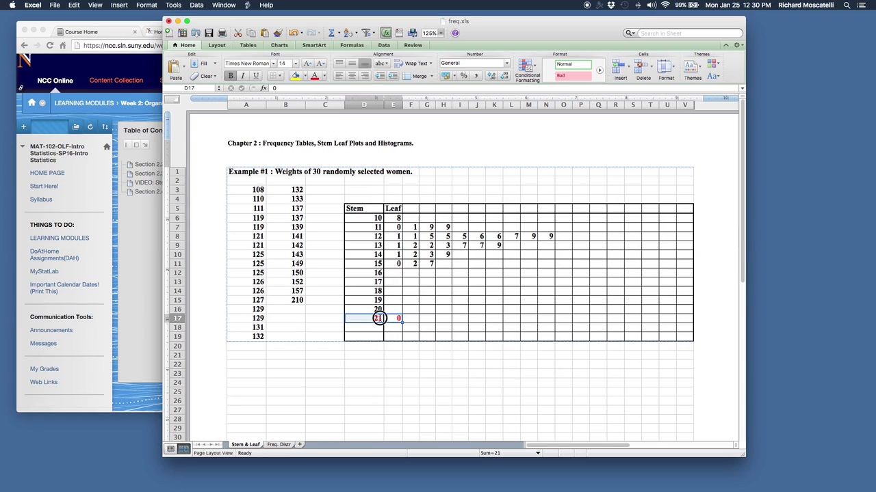
pyautogui.click(324, 76)
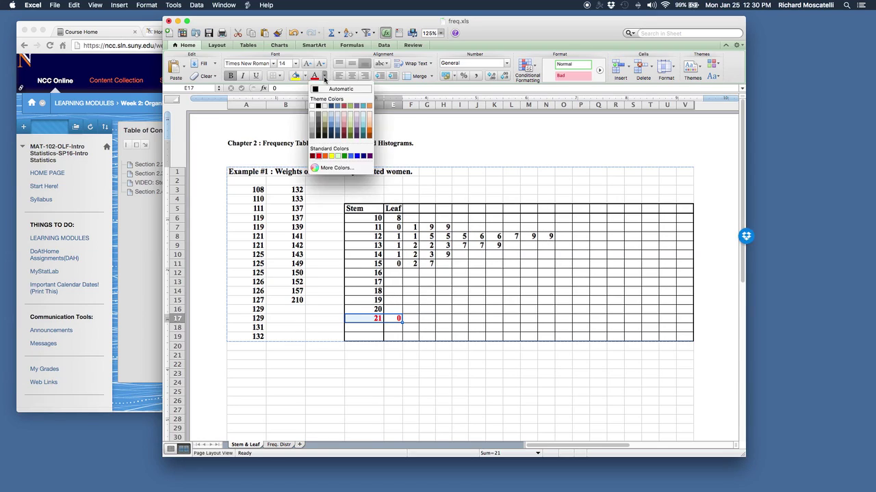
pyautogui.click(323, 92)
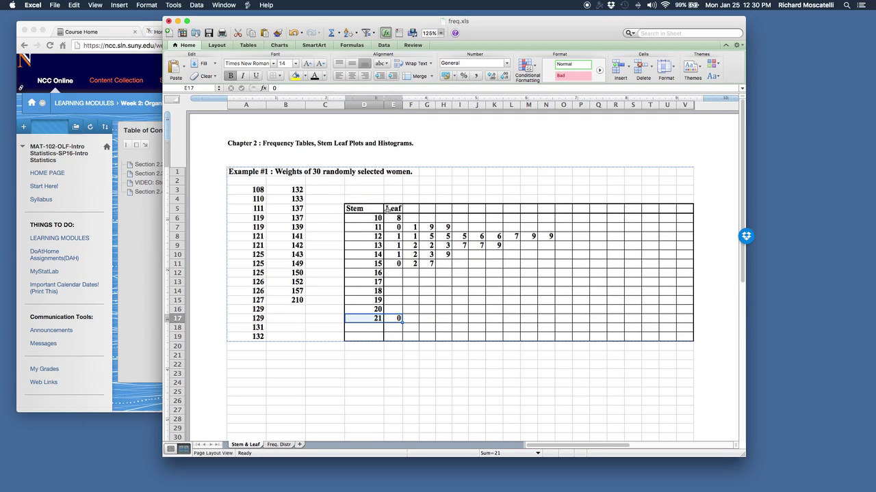